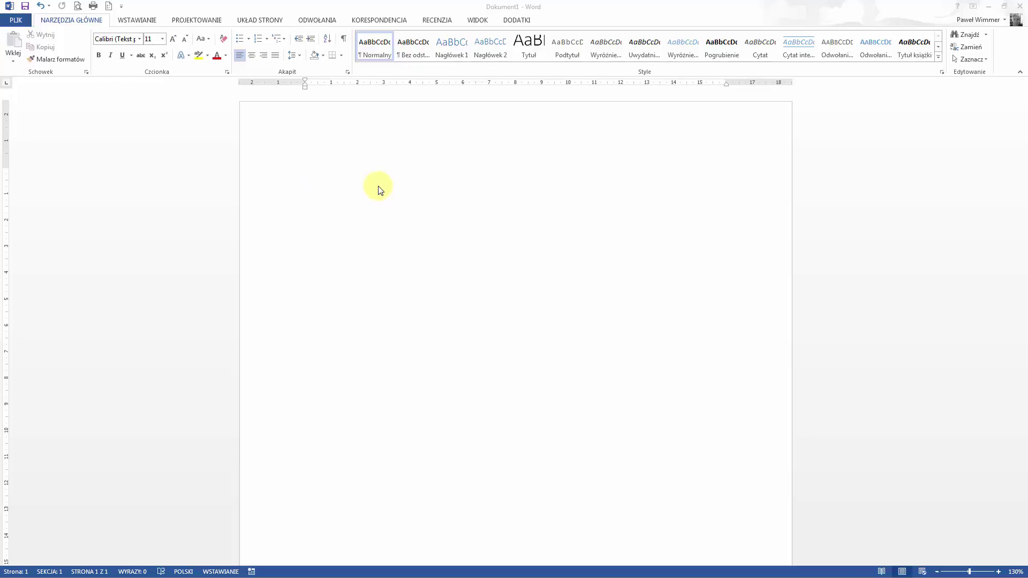
Insert the Hortensje.jpg hydrangea photo from file into the blank document
left_click(136, 23)
left_click(136, 23)
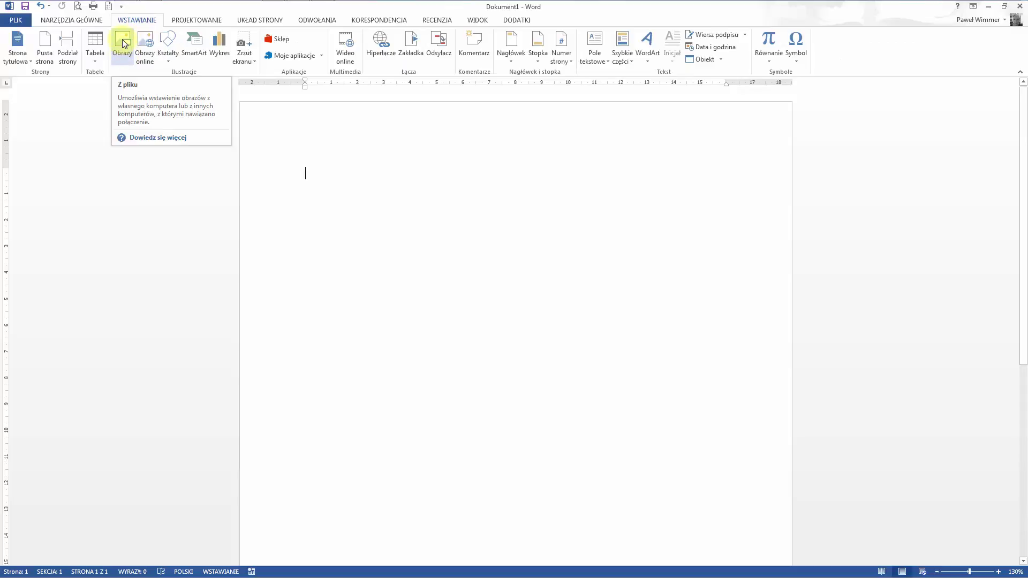
left_click(122, 43)
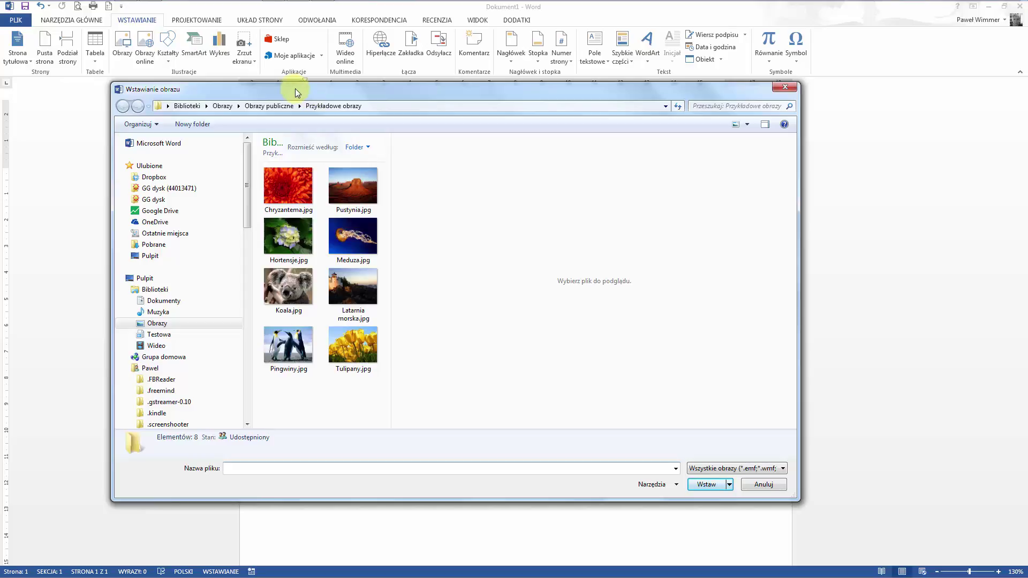
left_click(289, 237)
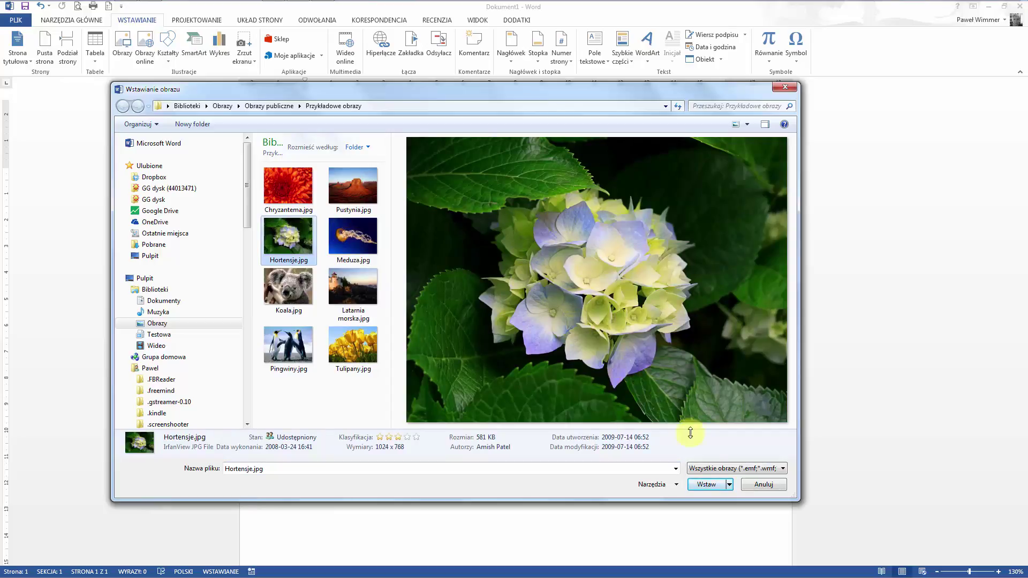
left_click(705, 485)
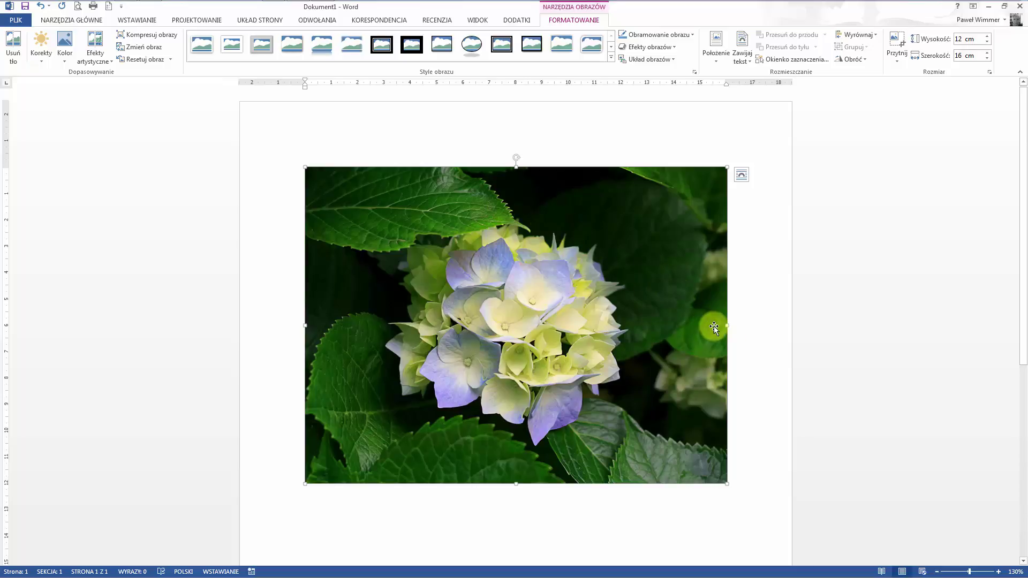
Try and undo side and bottom drags, then shrink the photo from its corner to 11,5 × 15,33 cm
left_click_drag(716, 326, 559, 322)
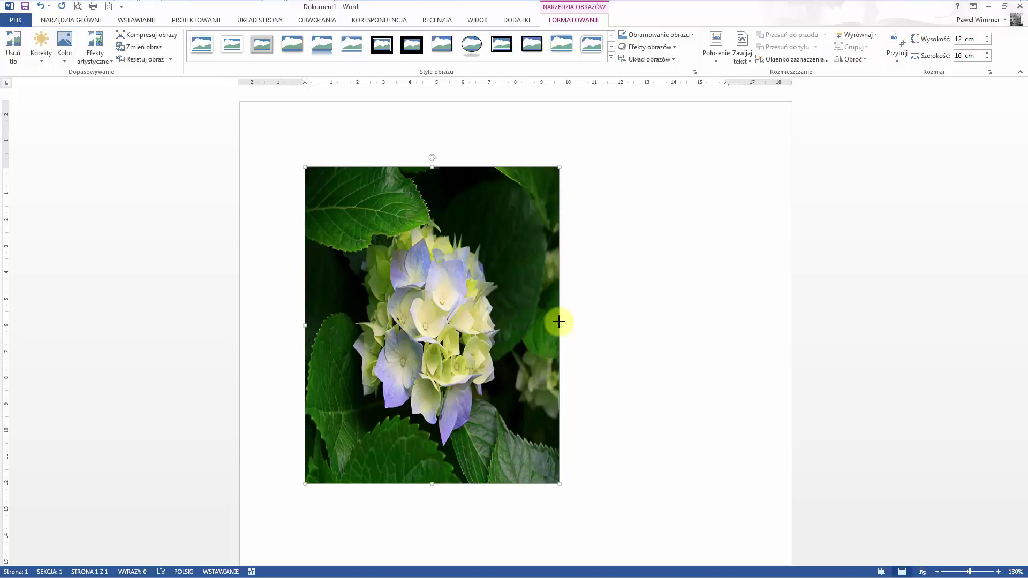
left_click_drag(558, 322, 680, 319)
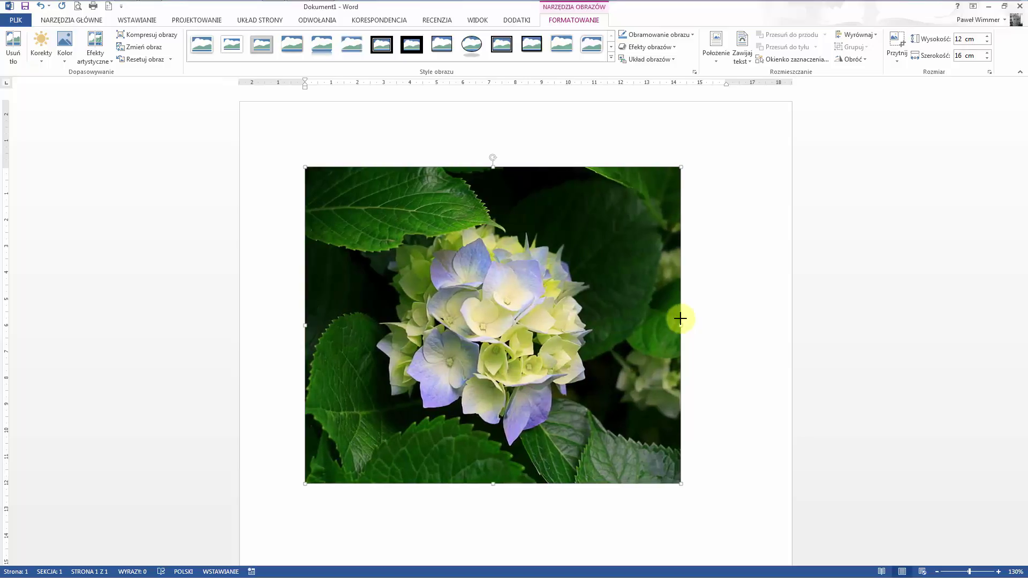
left_click(41, 6)
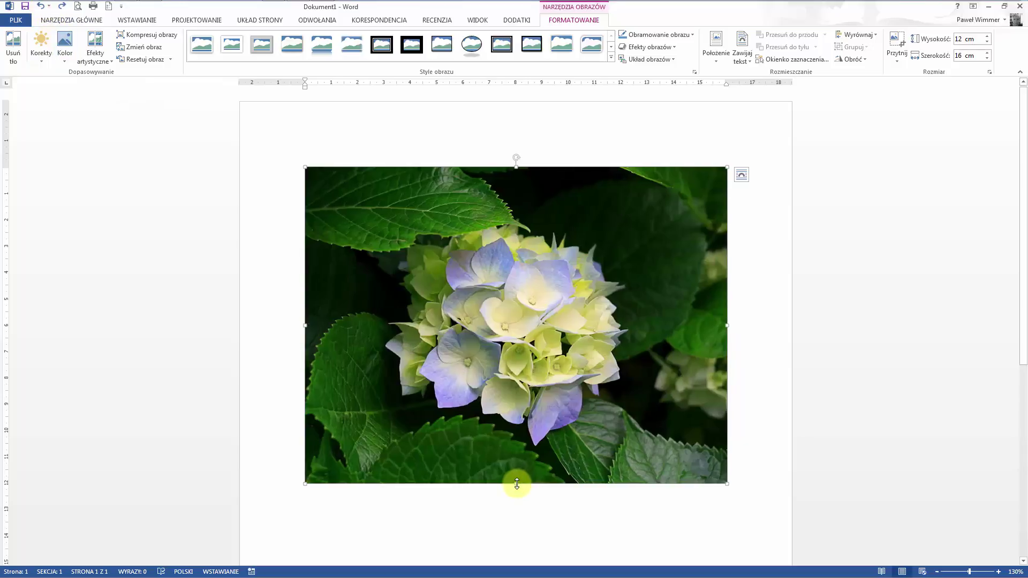
left_click_drag(517, 484, 528, 355)
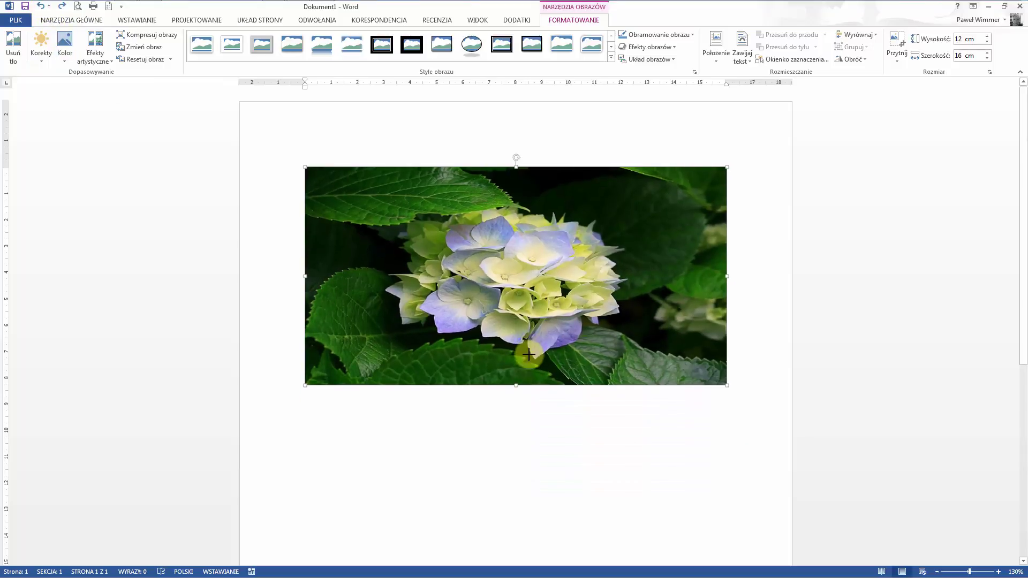
left_click_drag(528, 354, 532, 450)
key("ctrl+z")
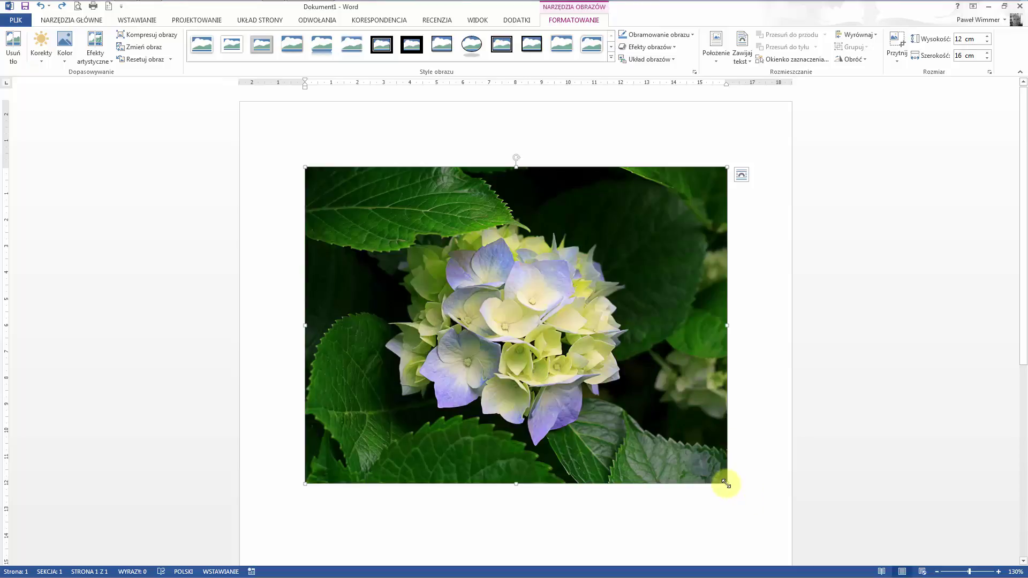
mouse_move(726, 484)
left_mouse_down()
mouse_move(446, 288)
mouse_move(680, 470)
left_mouse_up()
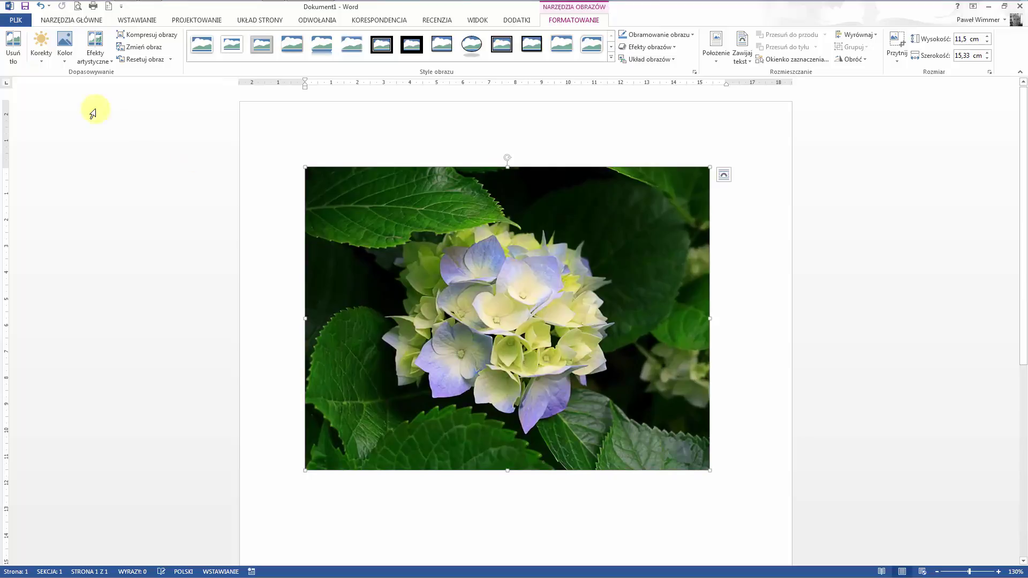
Undo the drag resize, then lower the width to 15,2 cm, giving 11,4 cm height
left_click(41, 9)
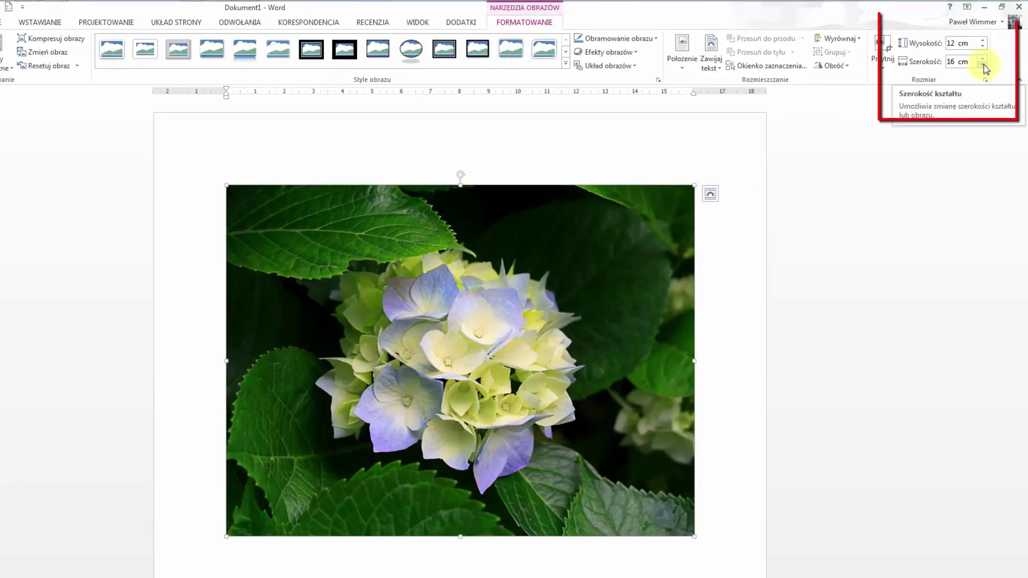
left_click(983, 65)
left_click(983, 65)
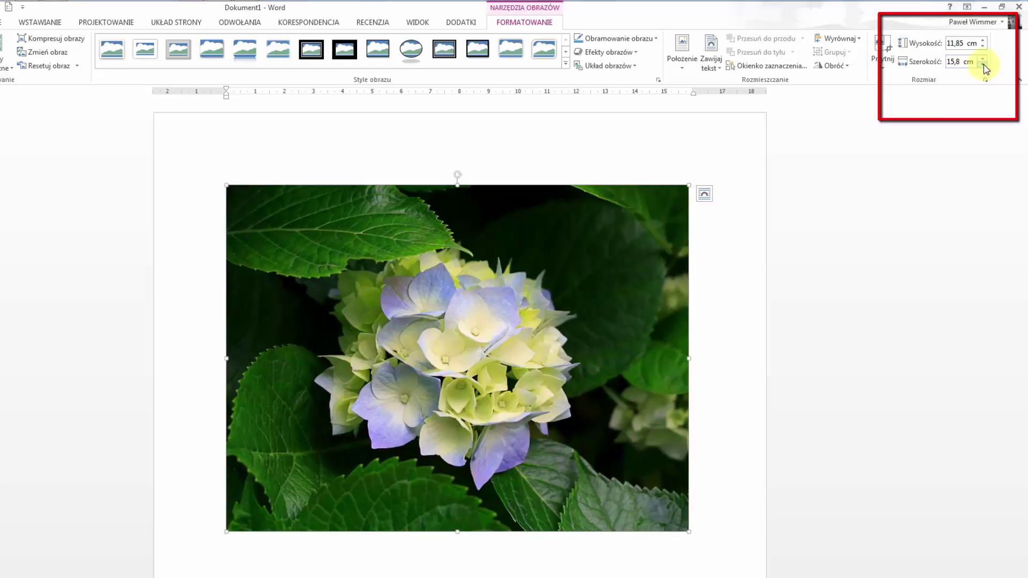
left_click(983, 65)
left_click(983, 65)
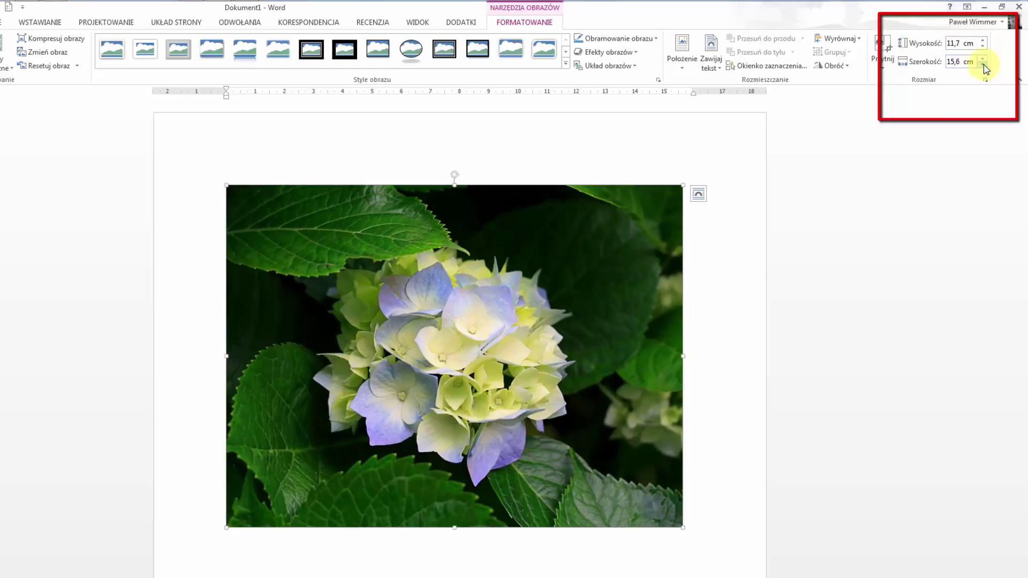
left_click(983, 65)
left_click(983, 65)
left_click(983, 65)
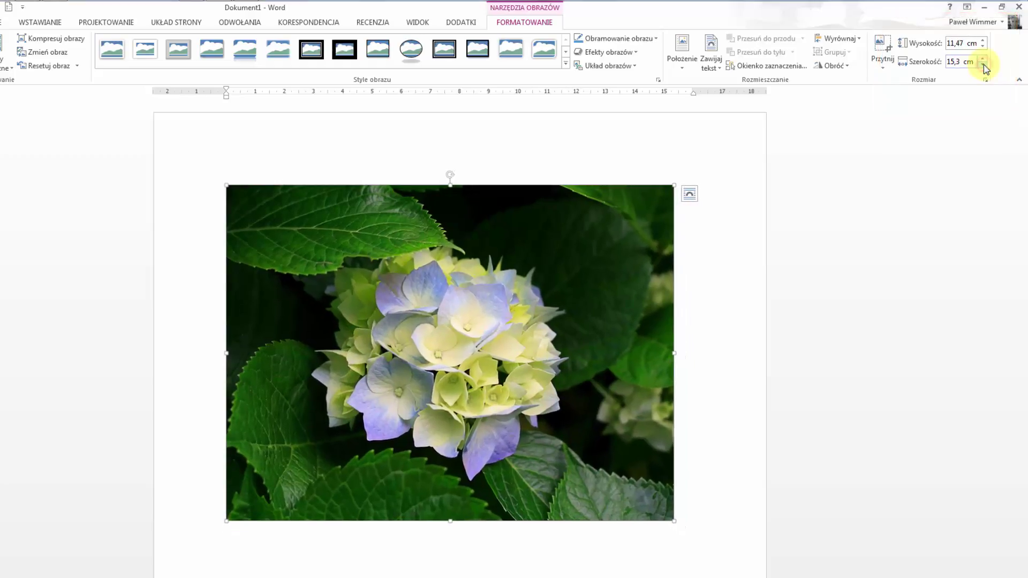
left_click(983, 65)
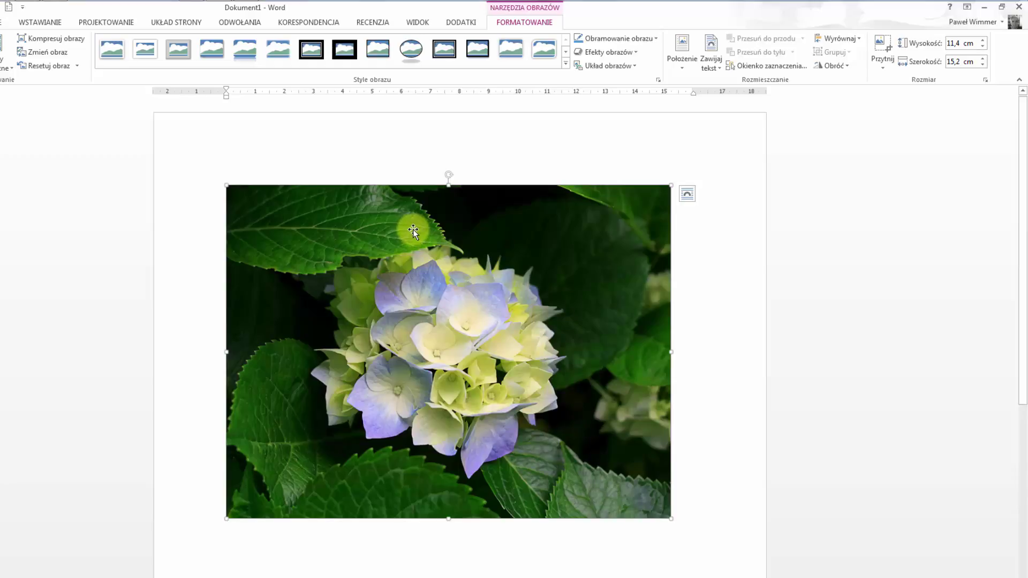
Caption the photo 'Rysunek 1 Kwiaty w ogrodzie' and start a new line below it
right_click(413, 231)
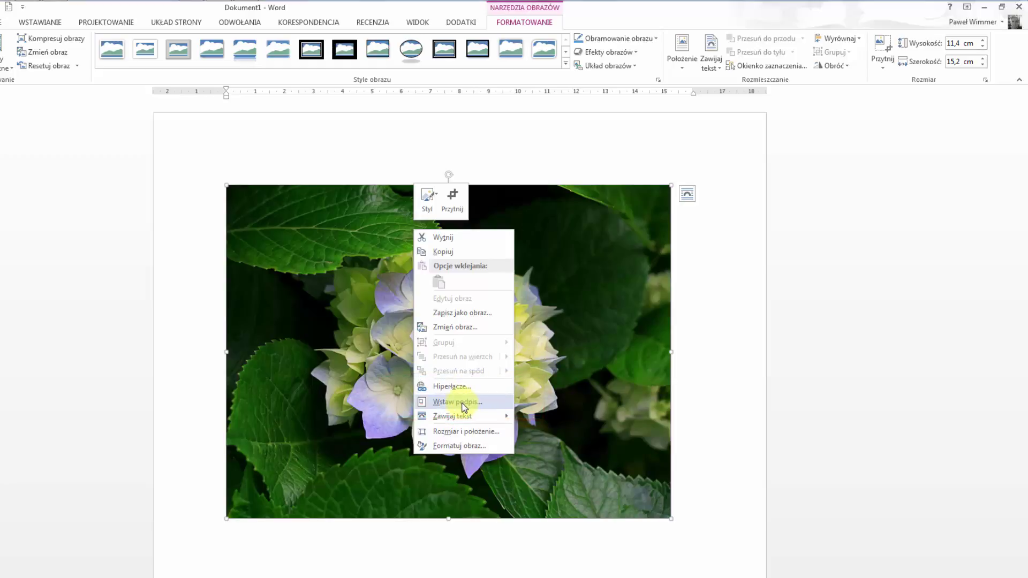
left_click(458, 402)
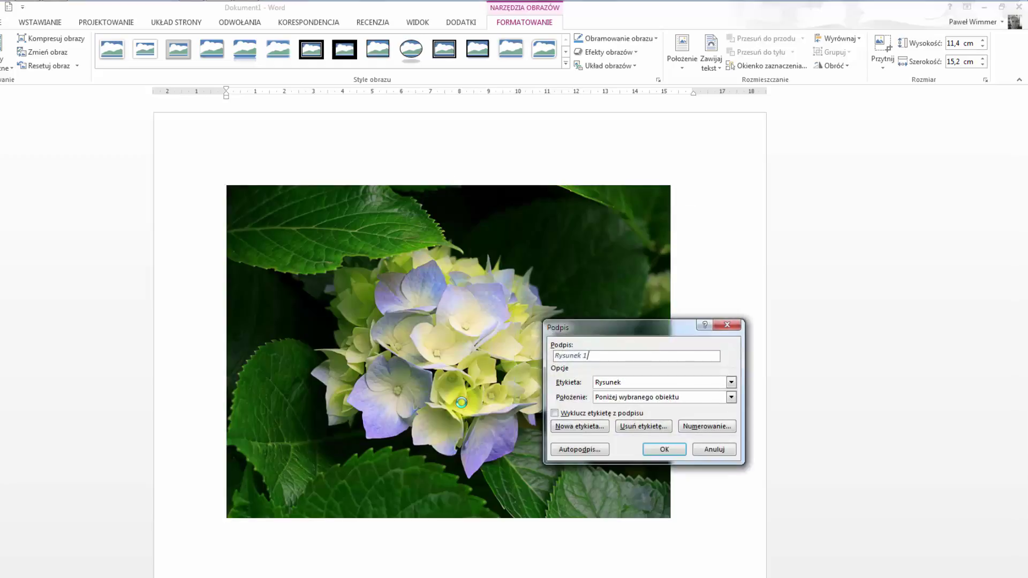
type(" Kwiat")
type("y w ogrodz")
type("ie")
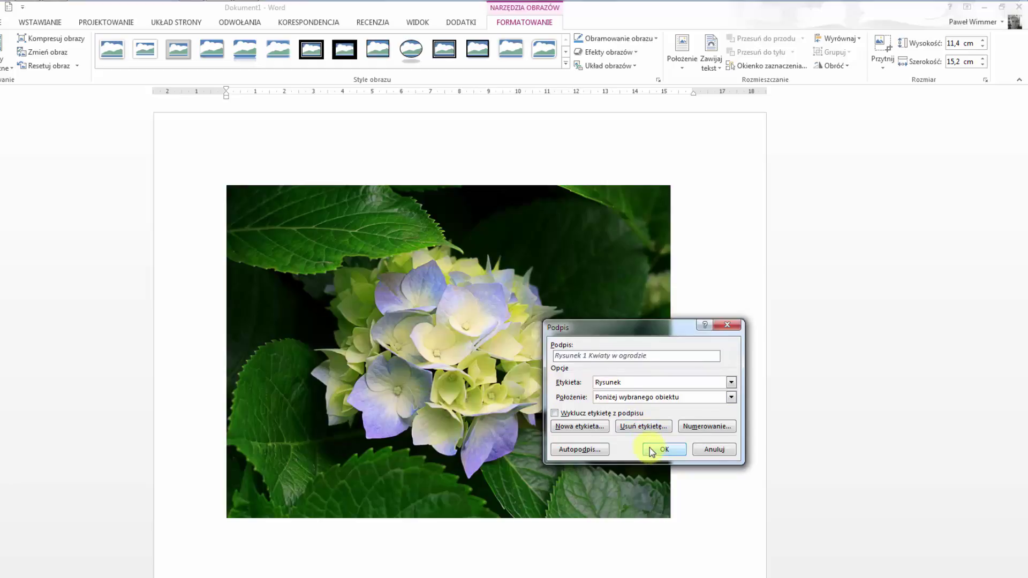
left_click(652, 450)
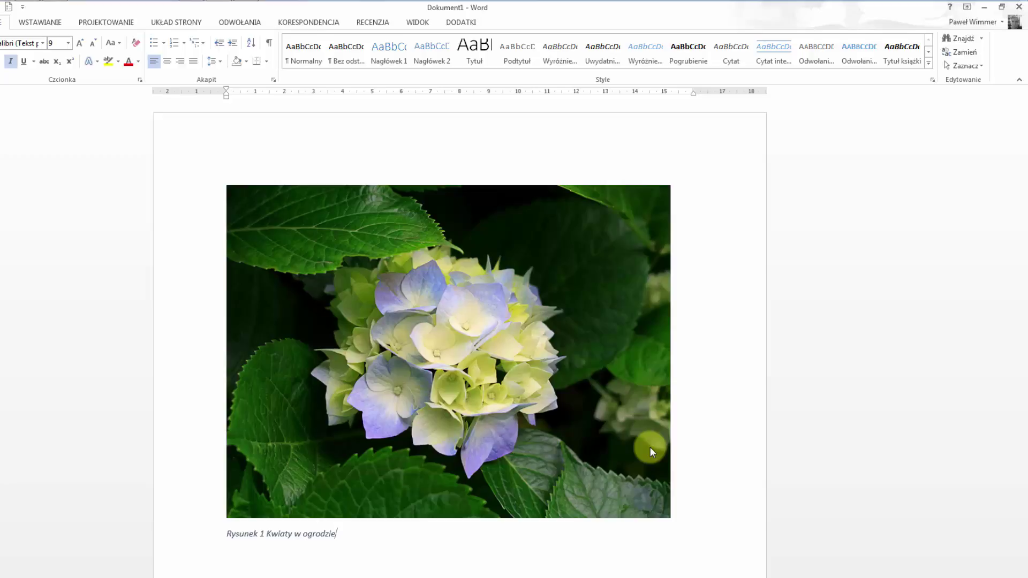
key("Return")
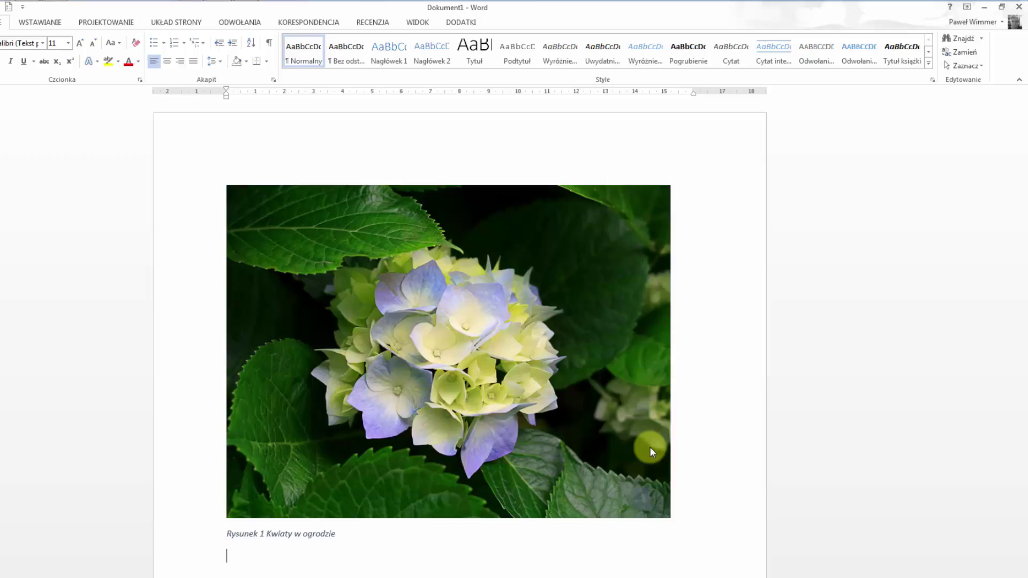
Swap the hydrangea picture for Latarnia morska.jpg, then place the cursor at the caption's end
left_click(334, 238)
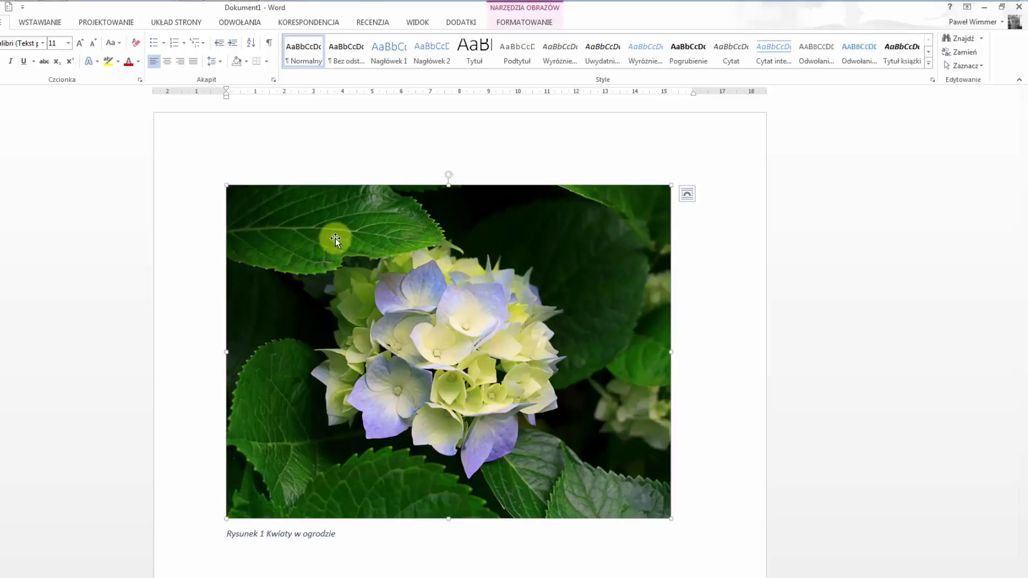
right_click(335, 239)
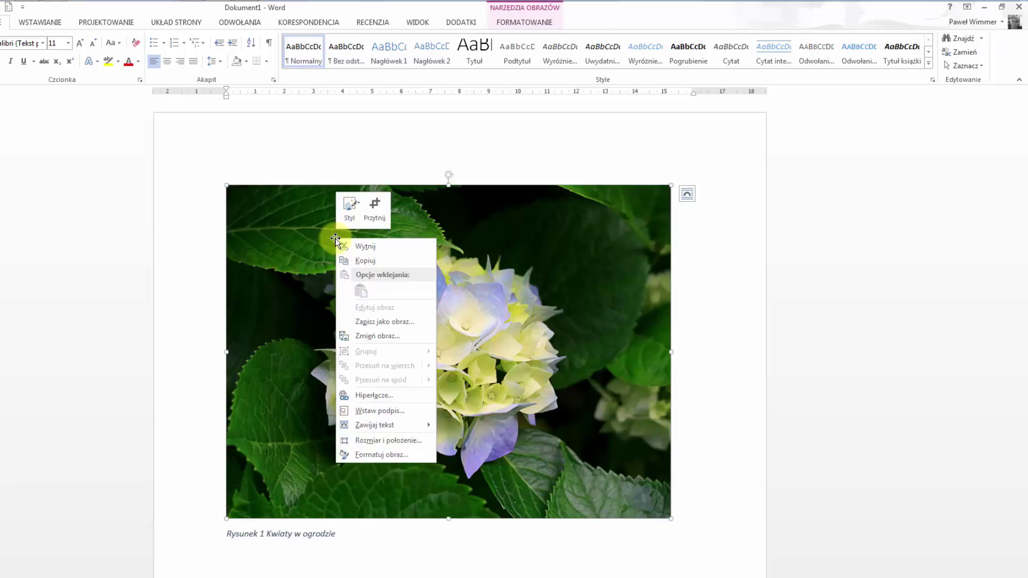
left_click(413, 336)
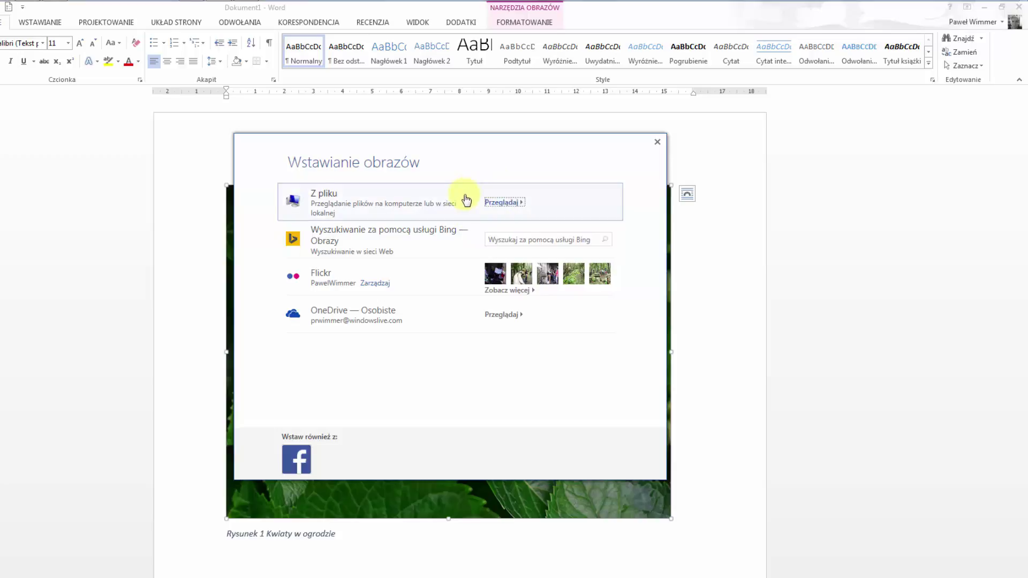
left_click(503, 203)
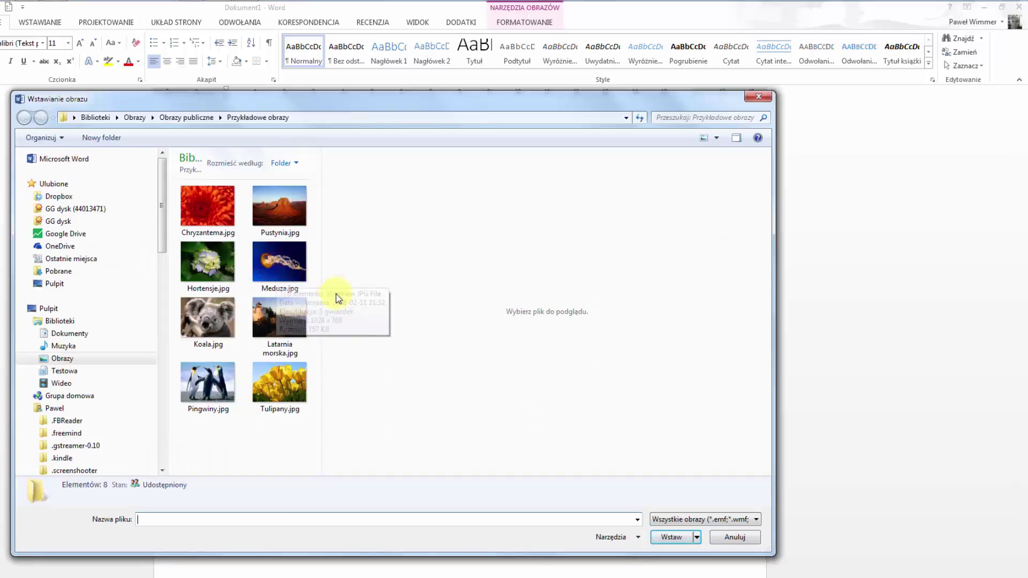
left_click(278, 317)
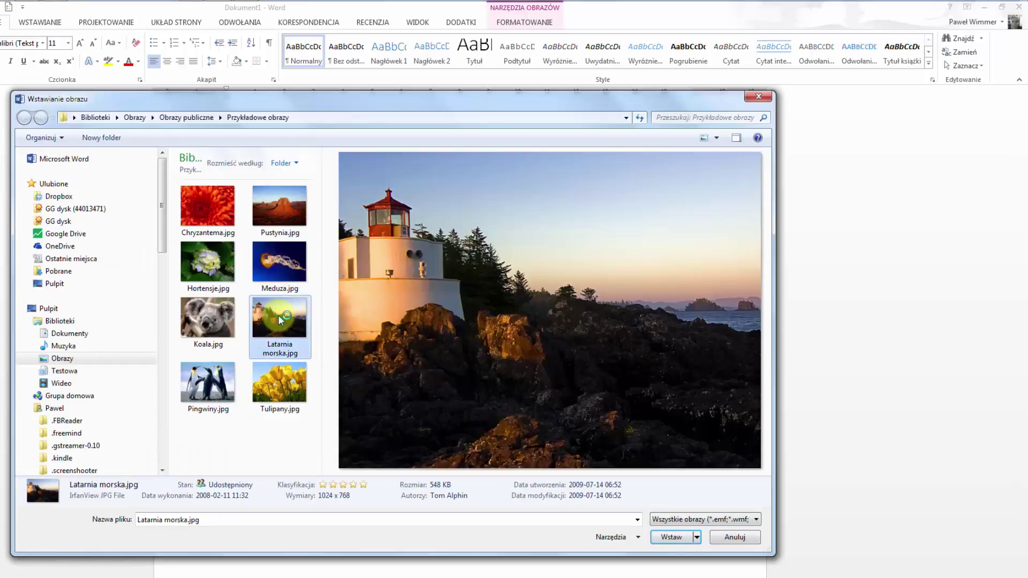
left_click(671, 537)
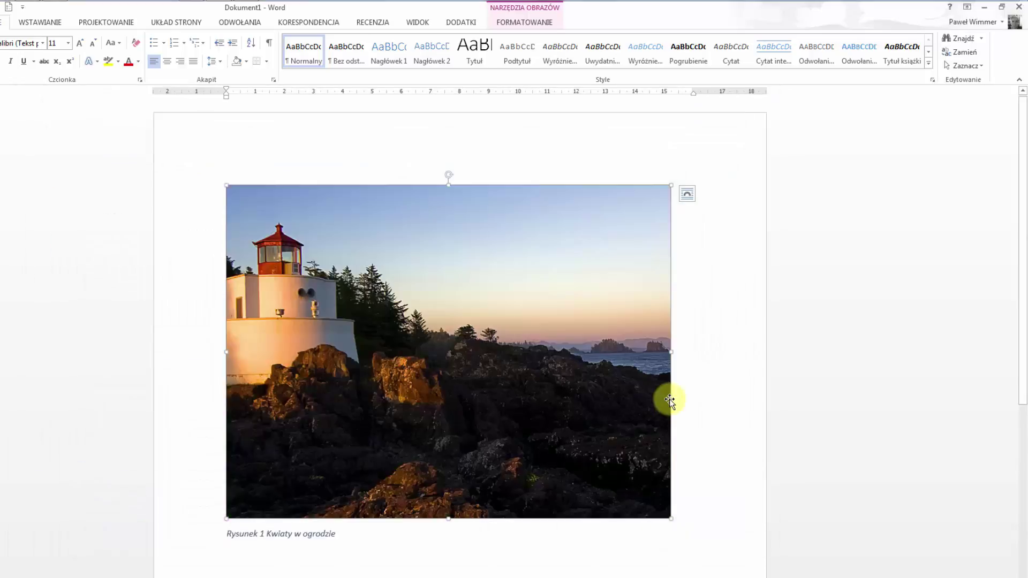
left_click(353, 533)
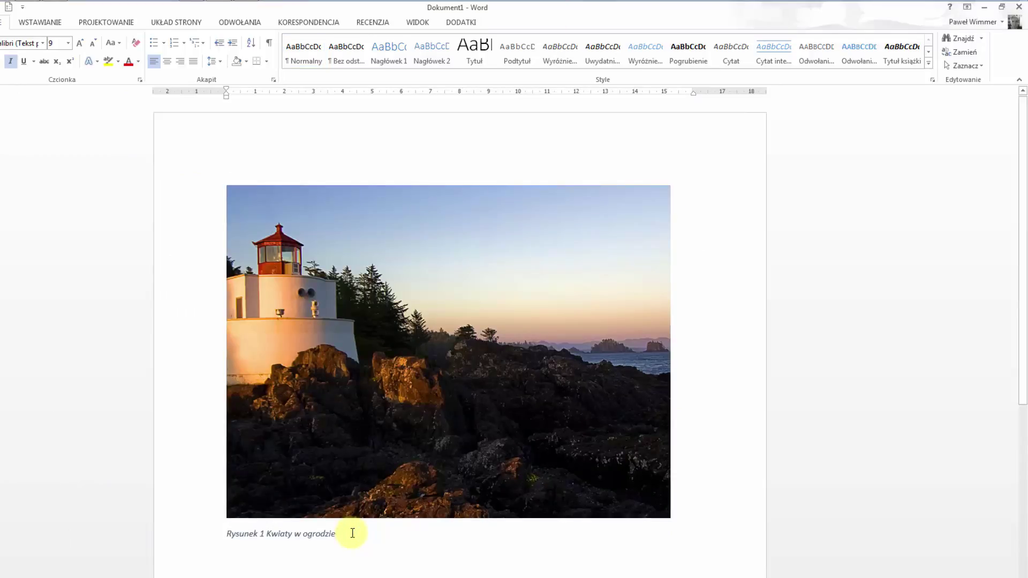
Replace 'Kwiaty w ogrodzie' in the caption with 'Latarnia morska' and add an empty paragraph
key("ctrl+shift+Left")
key("ctrl+shift+Left")
key("ctrl+shift+Left")
type("Lat")
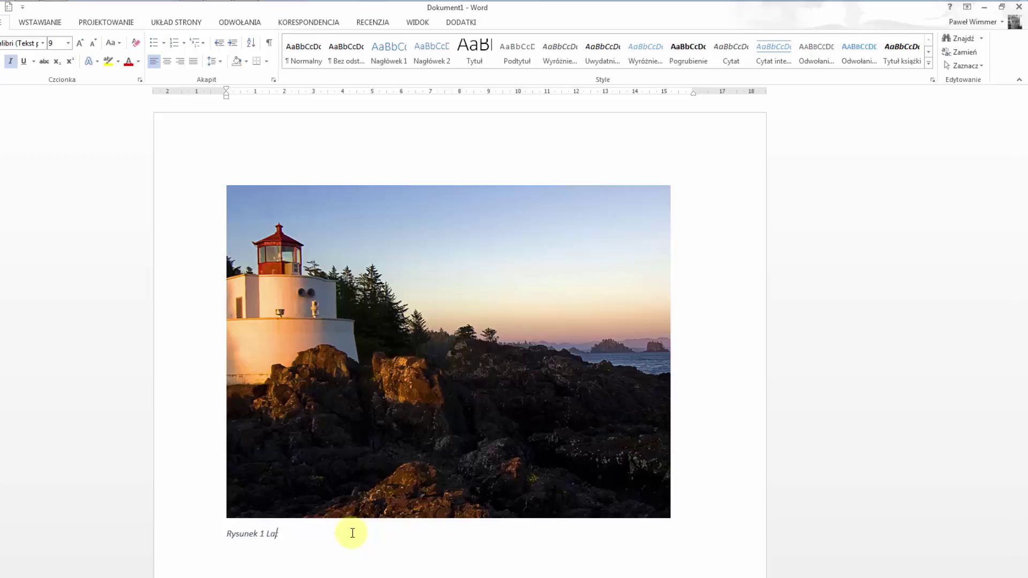
type("arnia mors")
type("ka")
key("Return")
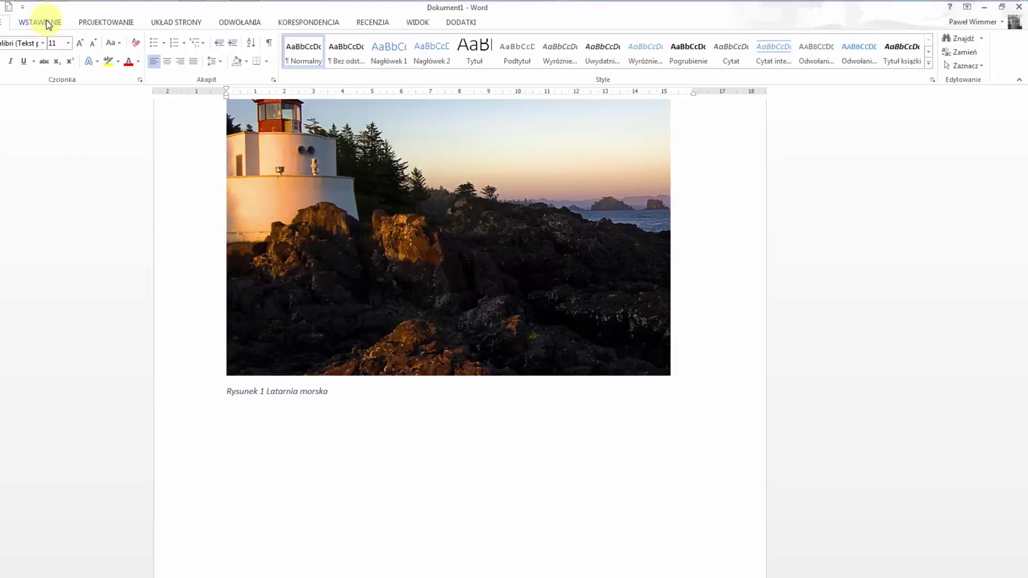
Search Bing online pictures for 'kot'
left_click(48, 24)
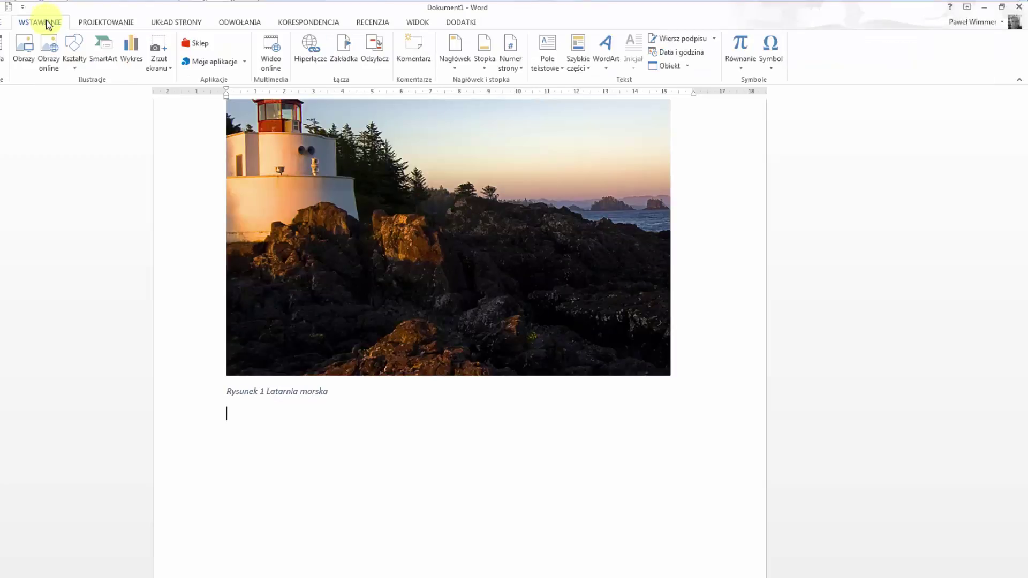
left_click(48, 49)
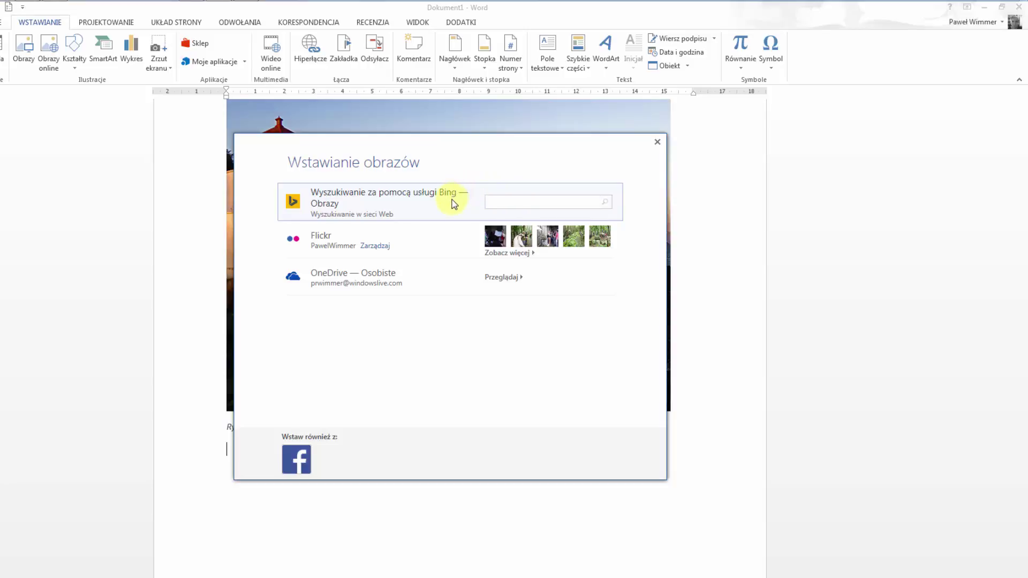
type("kot")
left_click(605, 203)
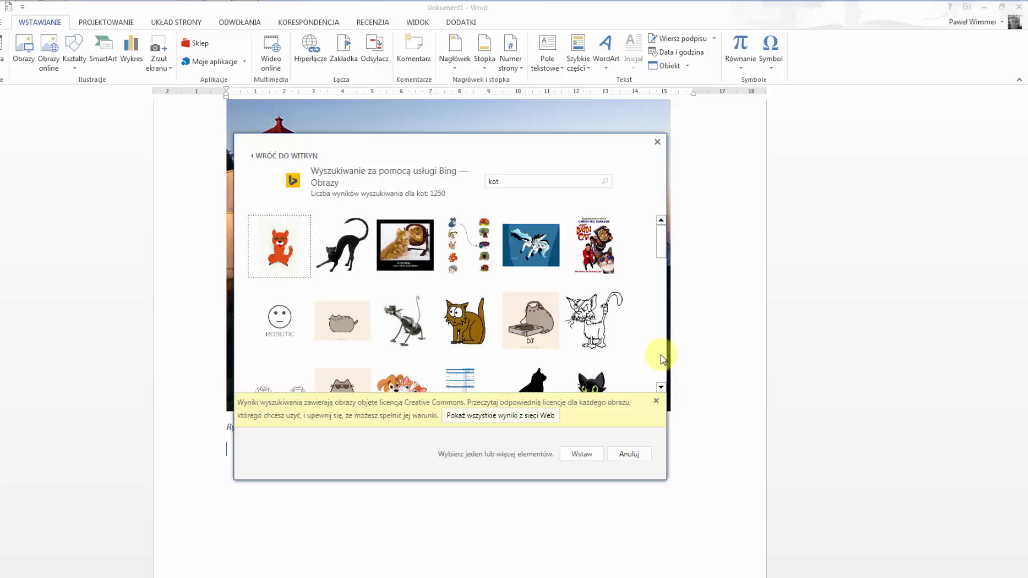
Insert the brown cartoon cat illustration from the search results
left_click(405, 245)
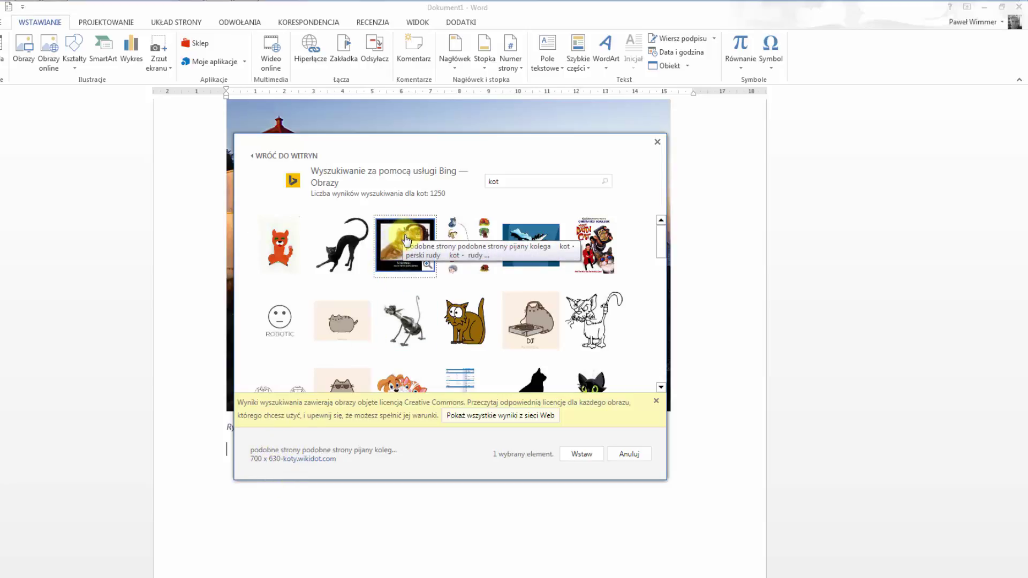
left_click(482, 321)
left_click(581, 454)
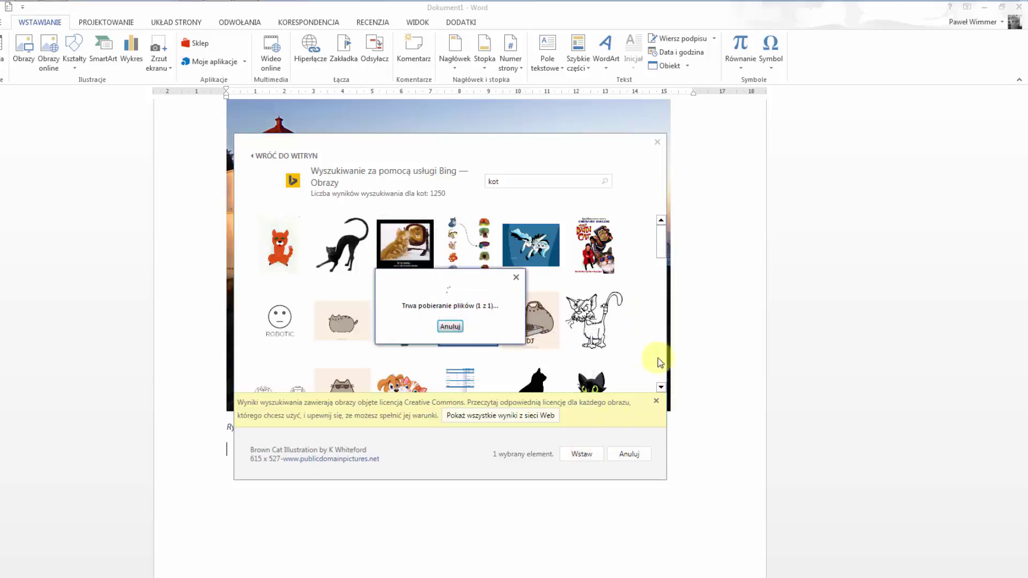
scroll(687, 322, "down", 2)
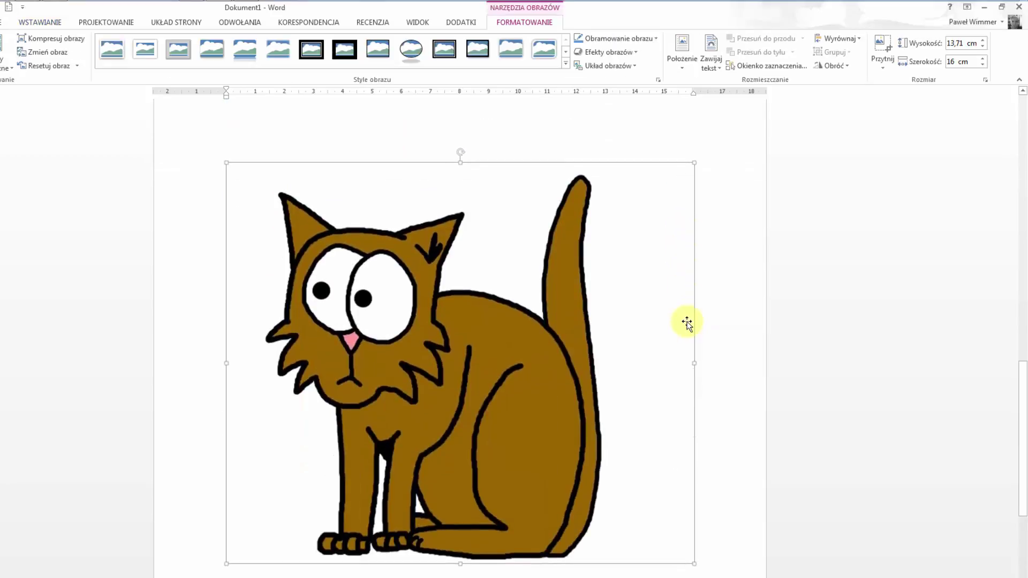
scroll(685, 322, "down", 2)
right_click(454, 276)
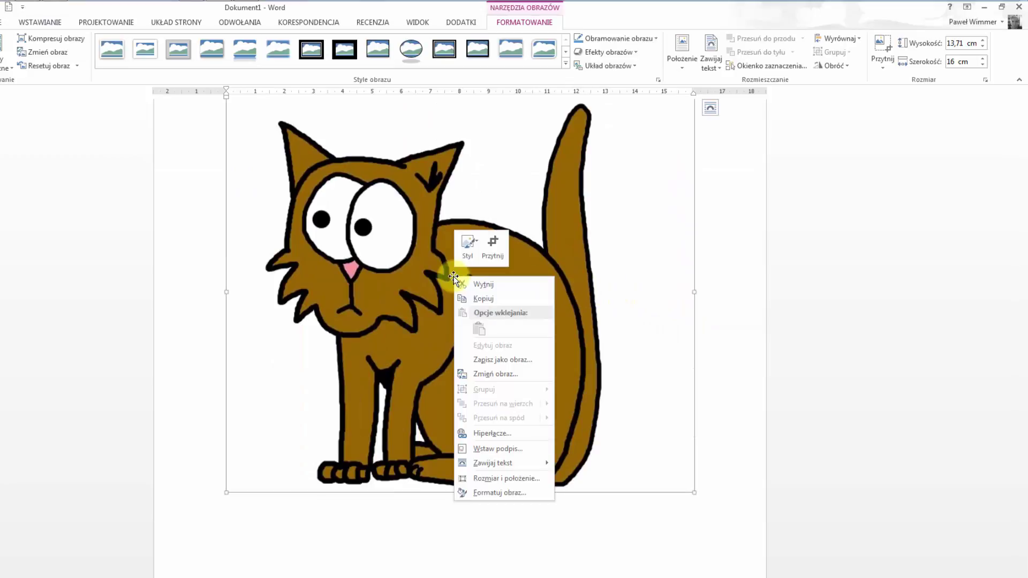
left_click(415, 278)
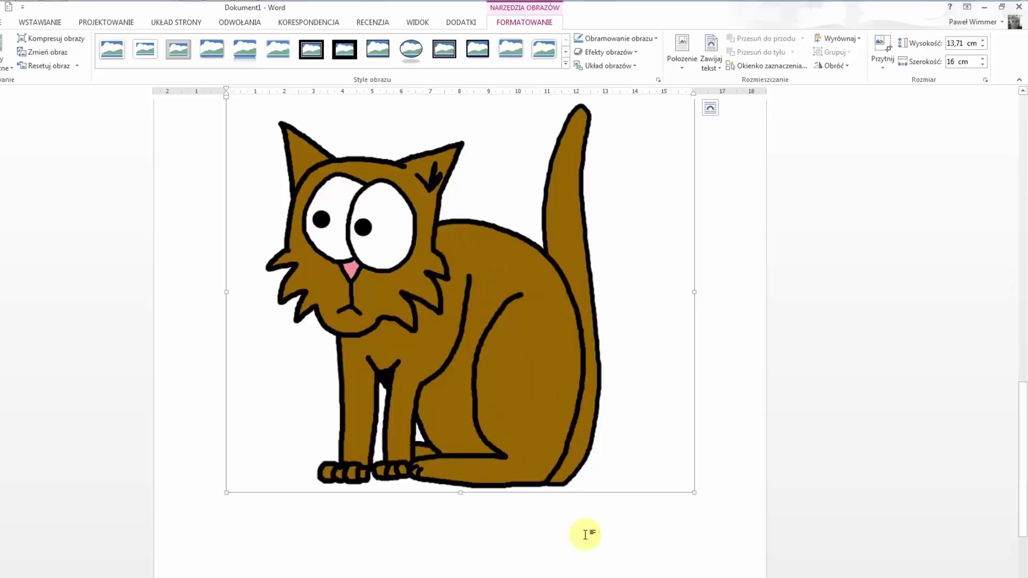
scroll(592, 328, "up", 2)
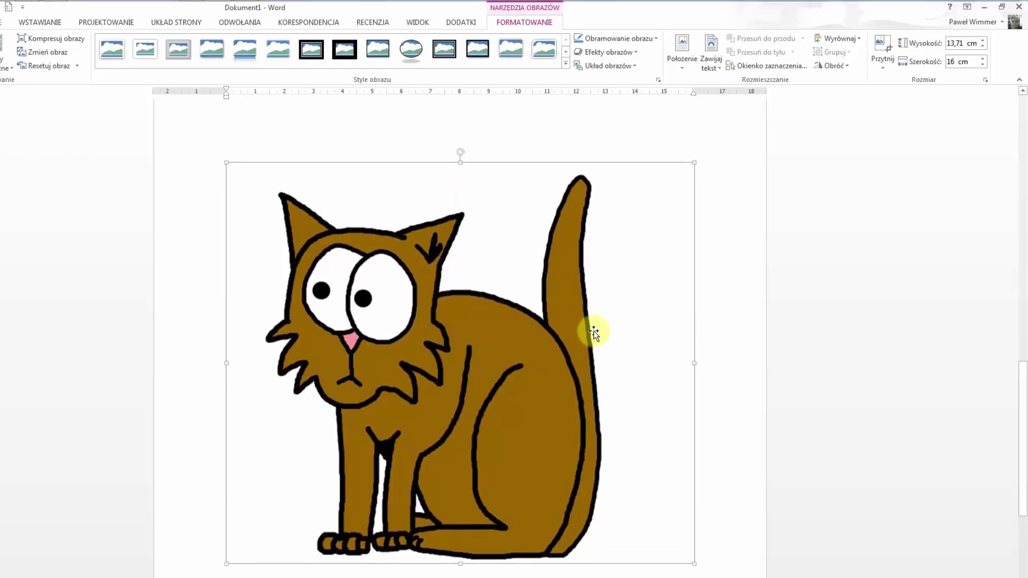